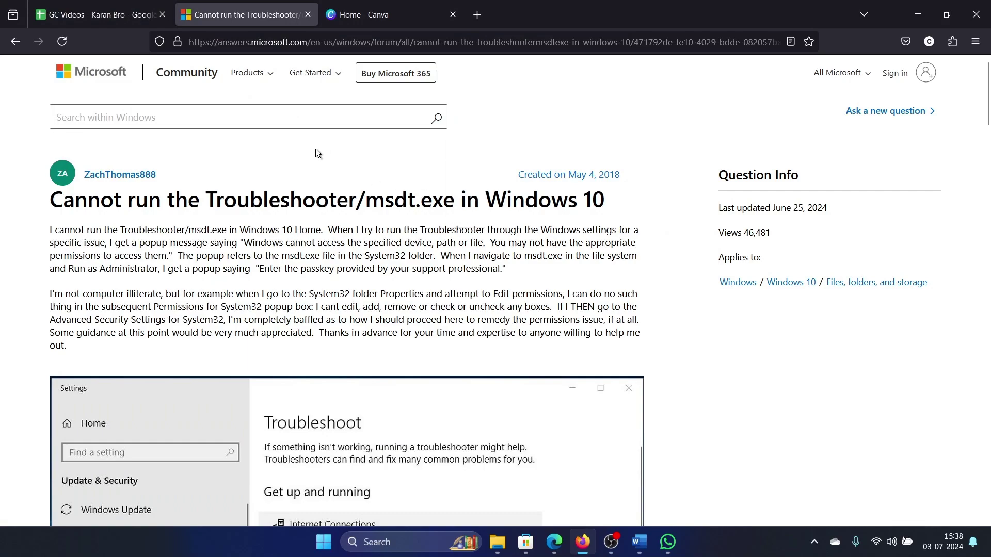
{"action": "scroll", "coordinate": [401, 229], "scroll_direction": "down", "scroll_amount": 3}
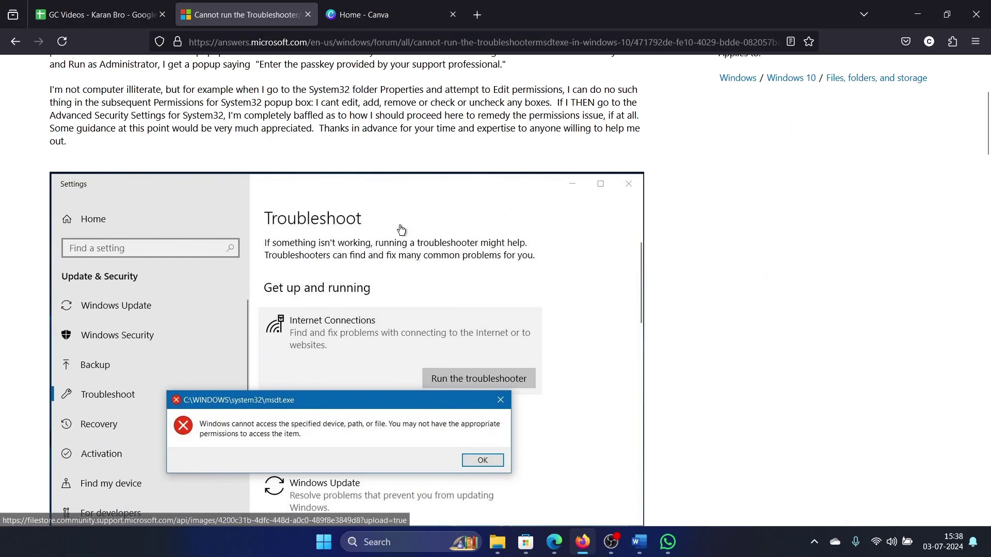
{"action": "scroll", "coordinate": [401, 230], "scroll_direction": "up", "scroll_amount": 4}
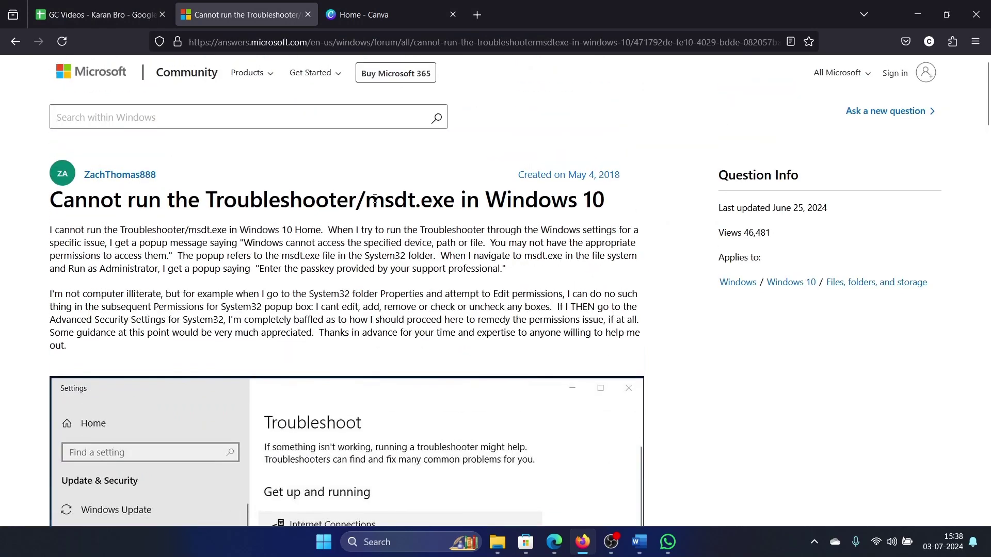
- Highlight 'msdt.exe' in the forum question title, then clear the highlight
{"action": "left_click_drag", "start_coordinate": [418, 200], "coordinate": [430, 199]}
{"action": "left_click", "coordinate": [375, 203]}
{"action": "left_click_drag", "start_coordinate": [366, 200], "coordinate": [453, 201]}
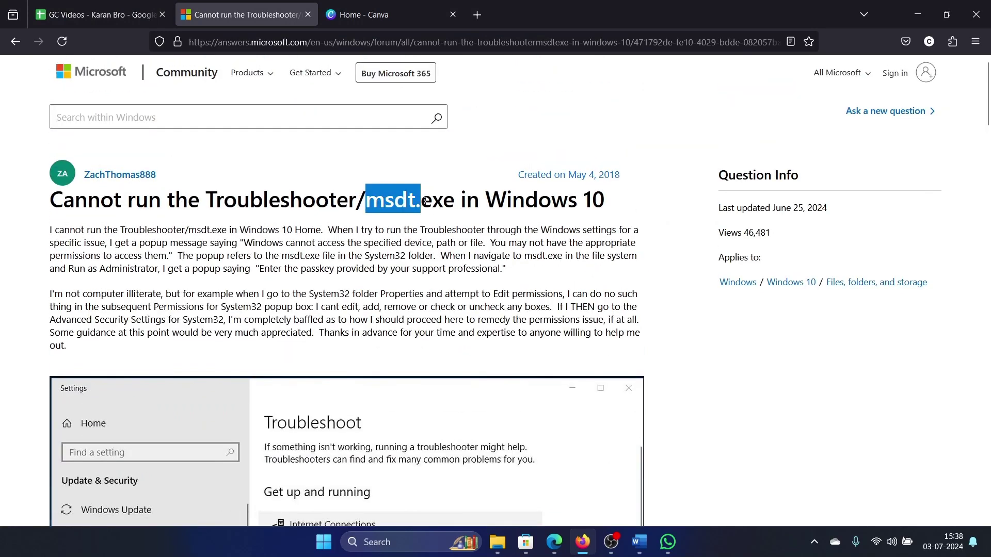
{"action": "left_click", "coordinate": [438, 201]}
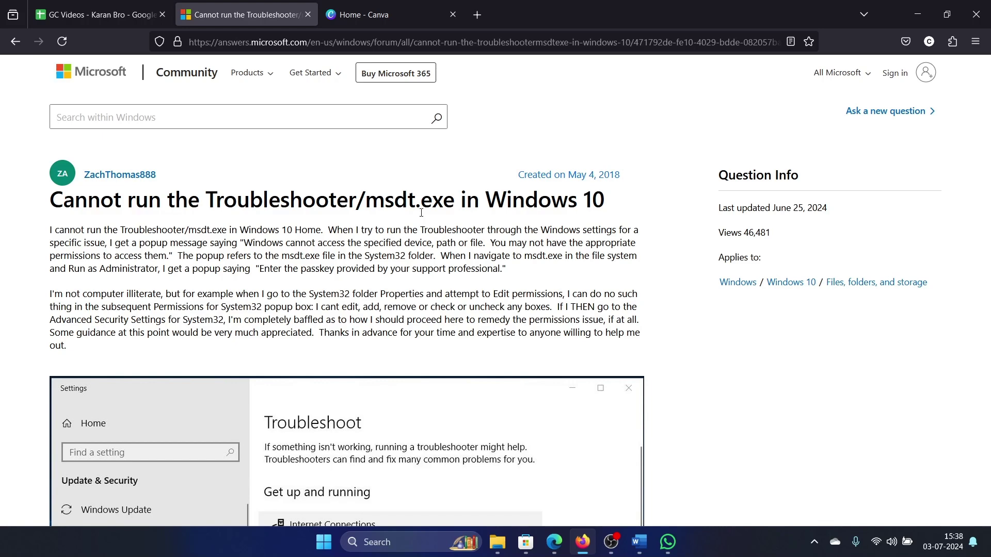
{"action": "scroll", "coordinate": [460, 280], "scroll_direction": "down", "scroll_amount": 5}
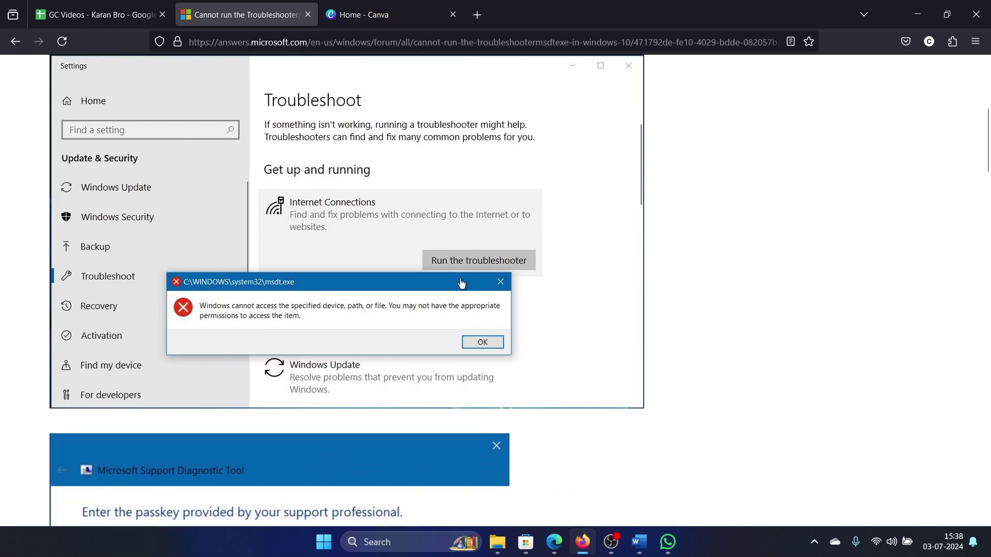
{"action": "scroll", "coordinate": [460, 283], "scroll_direction": "down", "scroll_amount": 3}
{"action": "scroll", "coordinate": [460, 283], "scroll_direction": "up", "scroll_amount": 4}
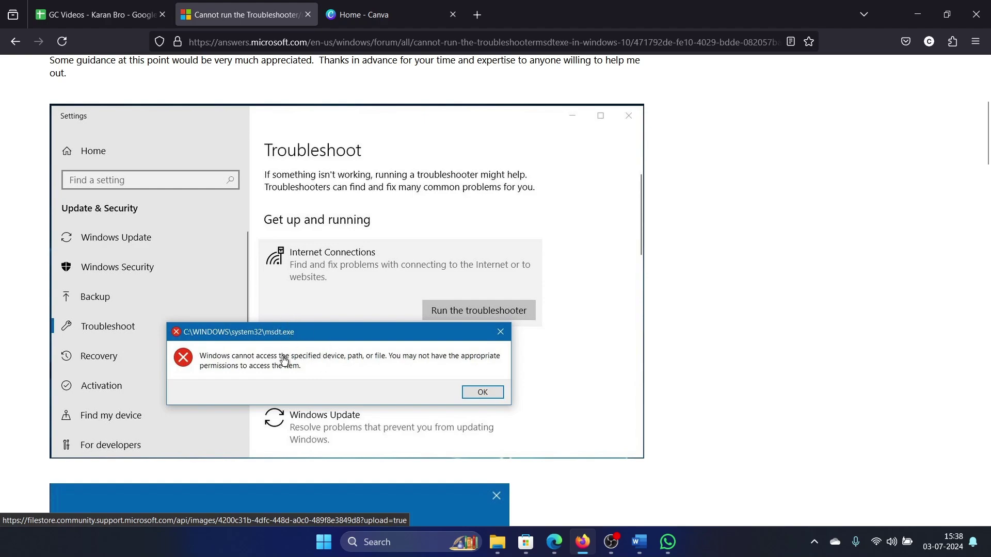
{"action": "scroll", "coordinate": [307, 365], "scroll_direction": "down", "scroll_amount": 8}
{"action": "scroll", "coordinate": [307, 365], "scroll_direction": "down", "scroll_amount": 8}
{"action": "scroll", "coordinate": [307, 365], "scroll_direction": "down", "scroll_amount": 8}
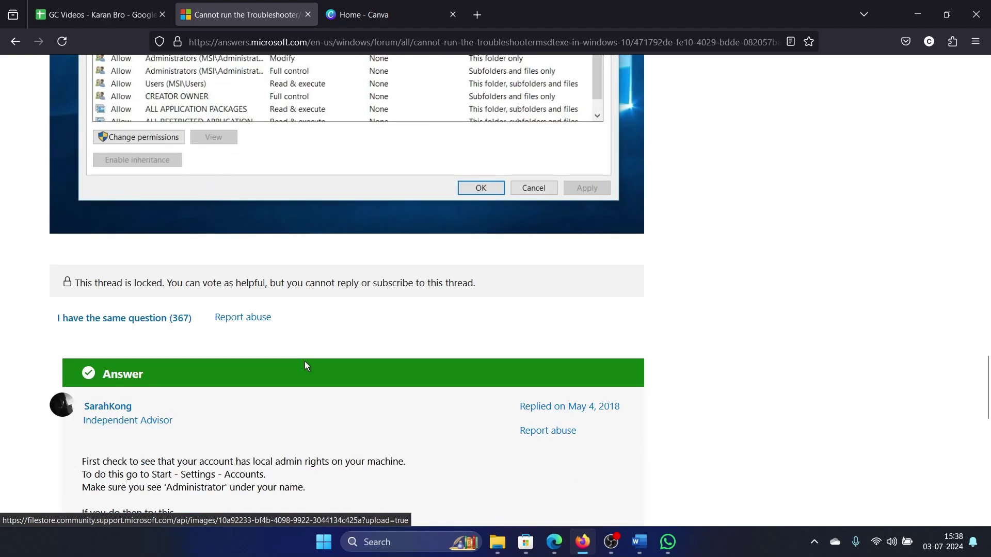
{"action": "scroll", "coordinate": [306, 364], "scroll_direction": "down", "scroll_amount": 8}
{"action": "scroll", "coordinate": [307, 366], "scroll_direction": "up", "scroll_amount": 3}
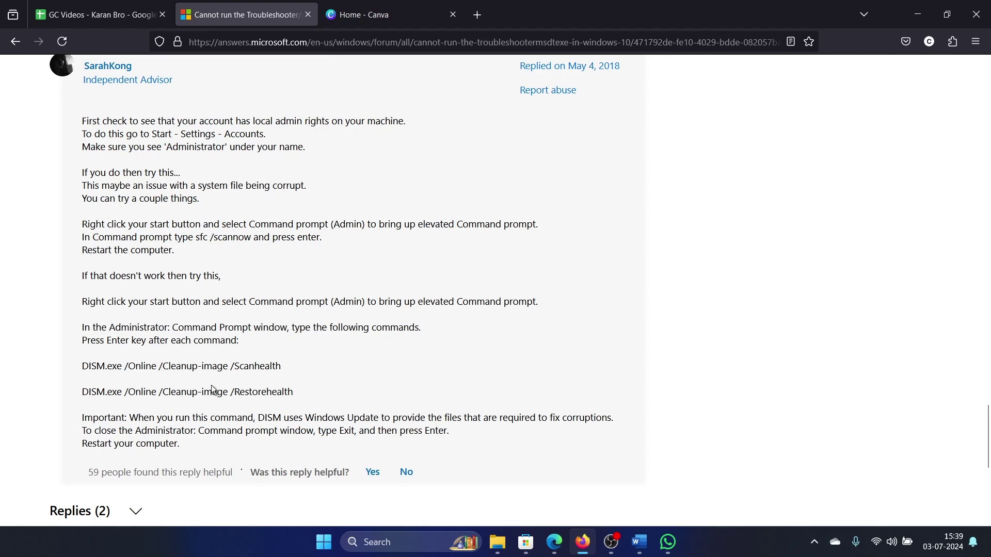
- Run sfc /scannow in an administrator Command Prompt and minimize the window
{"action": "left_click", "coordinate": [381, 541]}
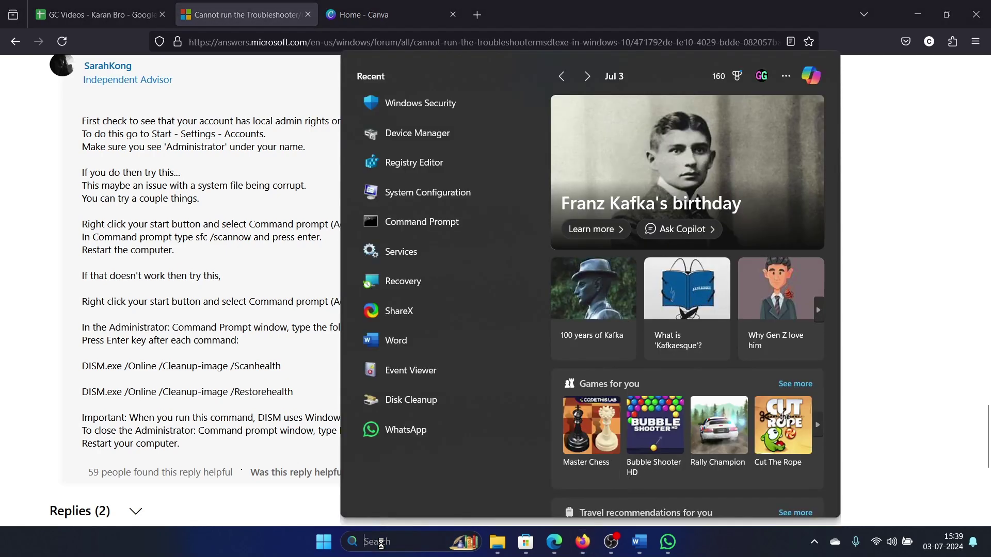
{"action": "type", "text": "com"}
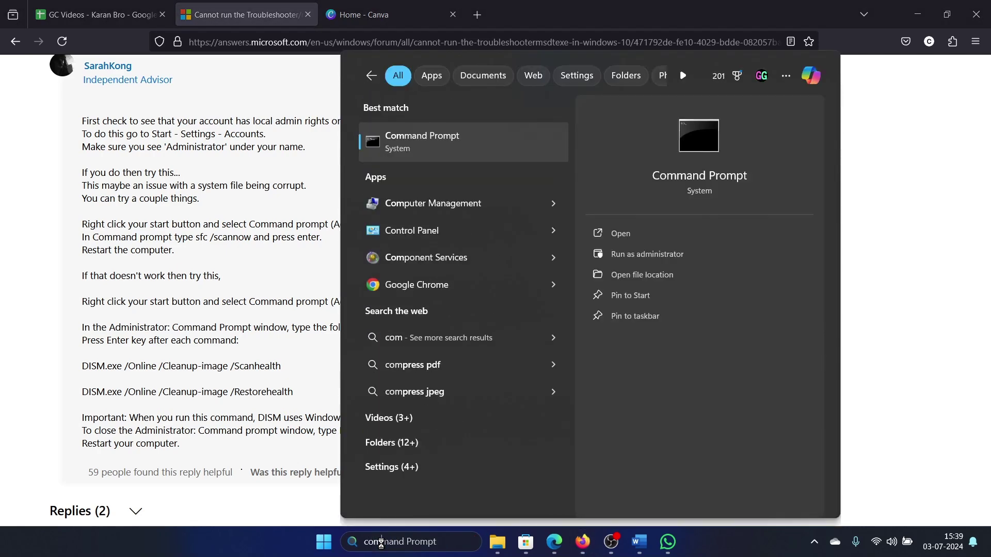
{"action": "left_click", "coordinate": [676, 256]}
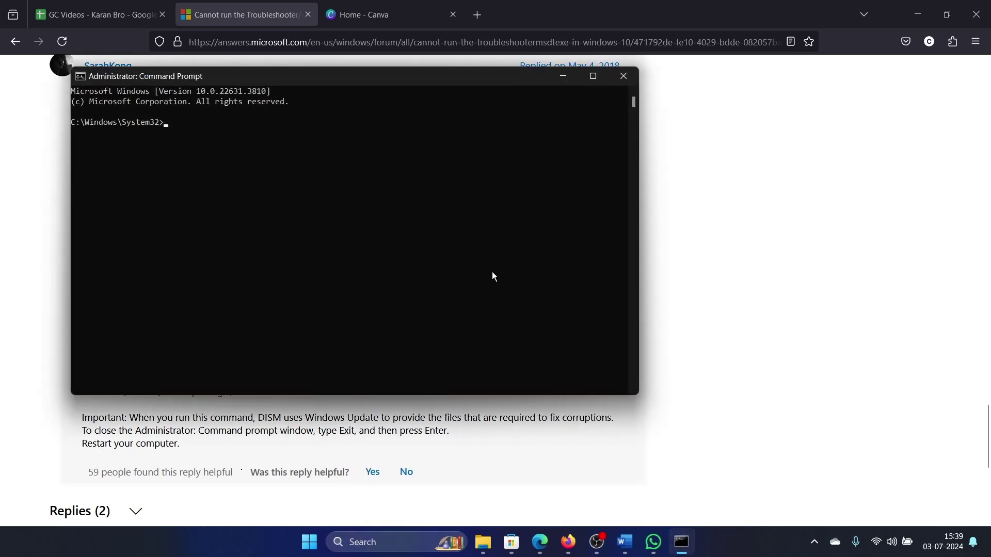
{"action": "type", "text": "sf"}
{"action": "type", "text": "scan"}
{"action": "type", "text": "now"}
{"action": "key", "text": "Return"}
{"action": "left_click", "coordinate": [828, 257]}
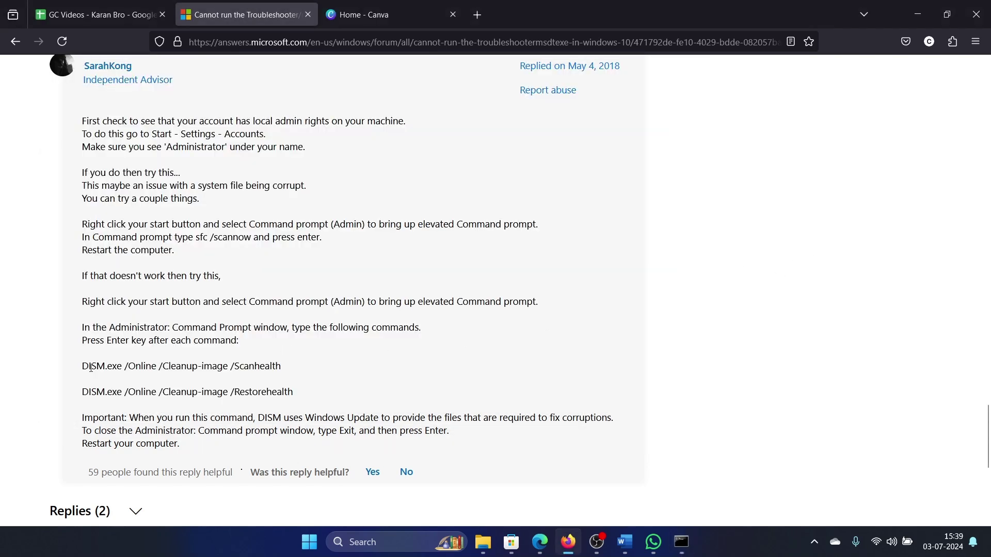
- Select the DISM.exe /Online /Cleanup-image /Restorehealth line and briefly check the running scan
{"action": "left_click_drag", "start_coordinate": [91, 366], "coordinate": [81, 374]}
{"action": "left_click_drag", "start_coordinate": [81, 392], "coordinate": [301, 396]}
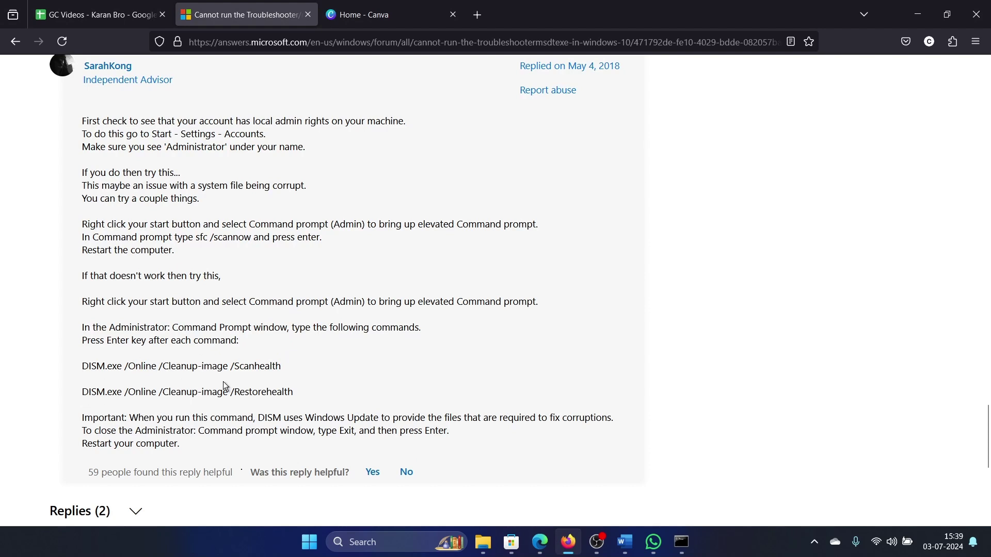
{"action": "left_click", "coordinate": [295, 393]}
{"action": "left_click_drag", "start_coordinate": [294, 392], "coordinate": [78, 389]}
{"action": "key", "text": "ctrl+c"}
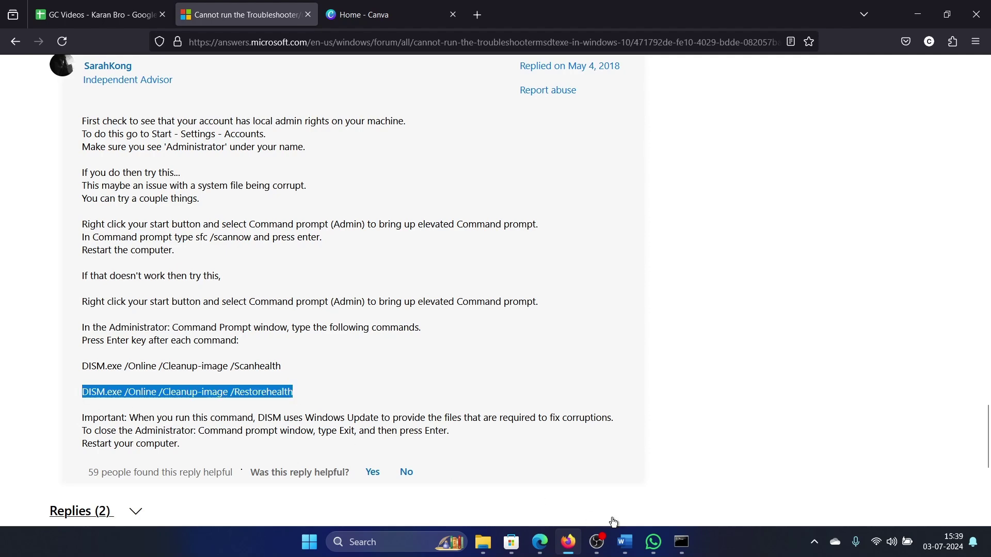
{"action": "left_click", "coordinate": [681, 542]}
{"action": "left_click", "coordinate": [680, 542]}
- Paste and run DISM /Online /Cleanup-image /Restorehealth in a new administrator Command Prompt
{"action": "left_click", "coordinate": [361, 542]}
{"action": "type", "text": "com"}
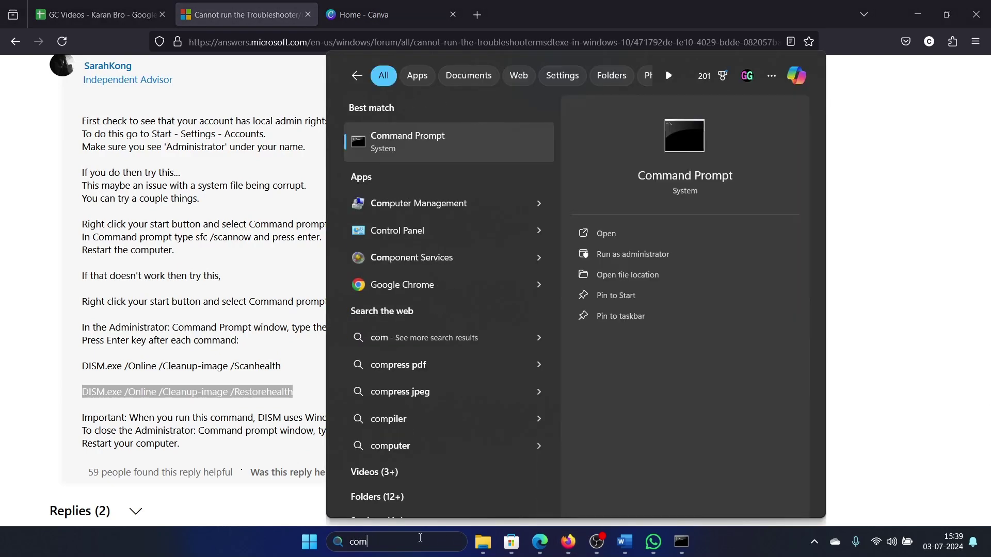
{"action": "left_click", "coordinate": [632, 253]}
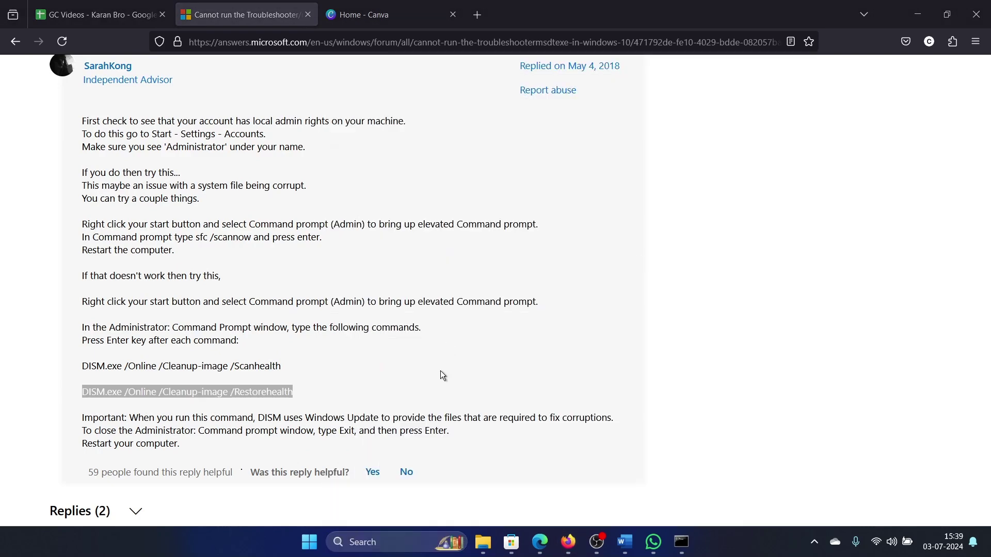
{"action": "key", "text": "ctrl+v"}
{"action": "key", "text": "Return"}
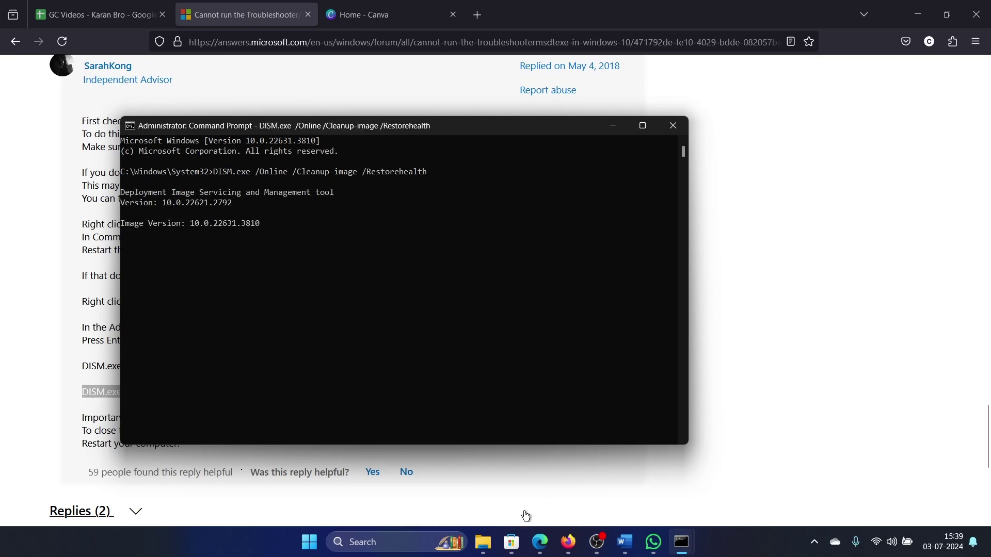
- Minimize the running DISM window to get back to the forum page
{"action": "left_click", "coordinate": [810, 368]}
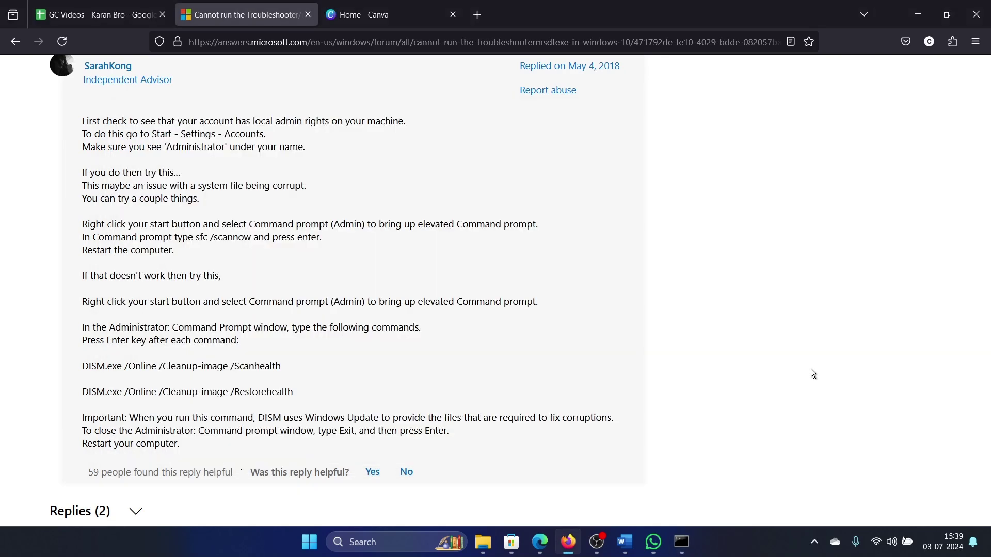
{"action": "scroll", "coordinate": [811, 369], "scroll_direction": "up", "scroll_amount": 8}
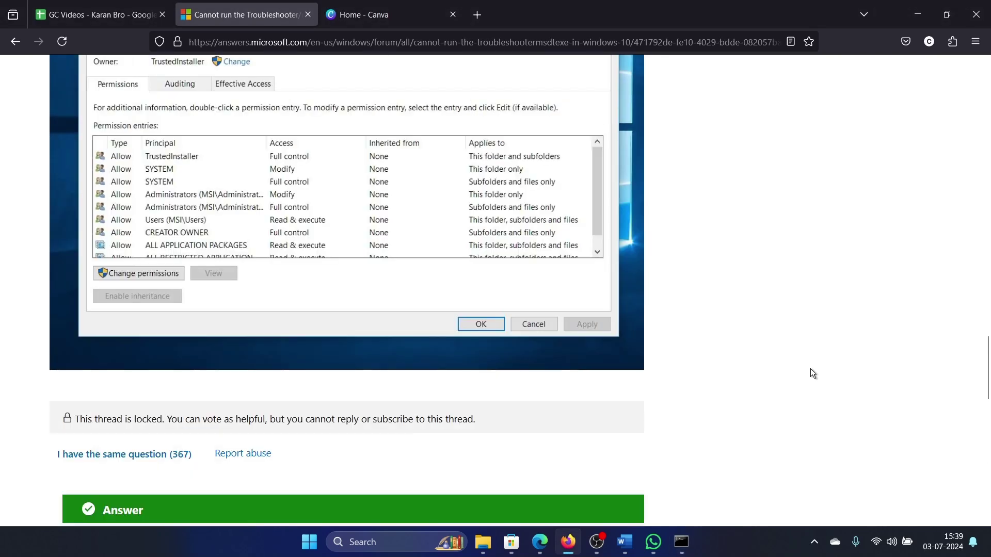
{"action": "scroll", "coordinate": [811, 369], "scroll_direction": "up", "scroll_amount": 8}
{"action": "scroll", "coordinate": [811, 369], "scroll_direction": "up", "scroll_amount": 8}
{"action": "scroll", "coordinate": [811, 369], "scroll_direction": "up", "scroll_amount": 6}
{"action": "scroll", "coordinate": [810, 368], "scroll_direction": "up", "scroll_amount": 1}
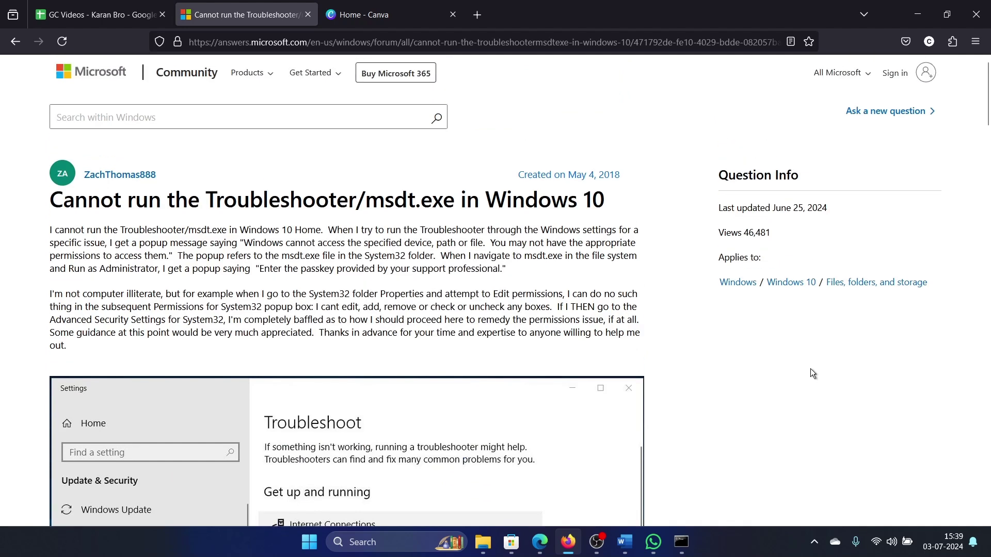